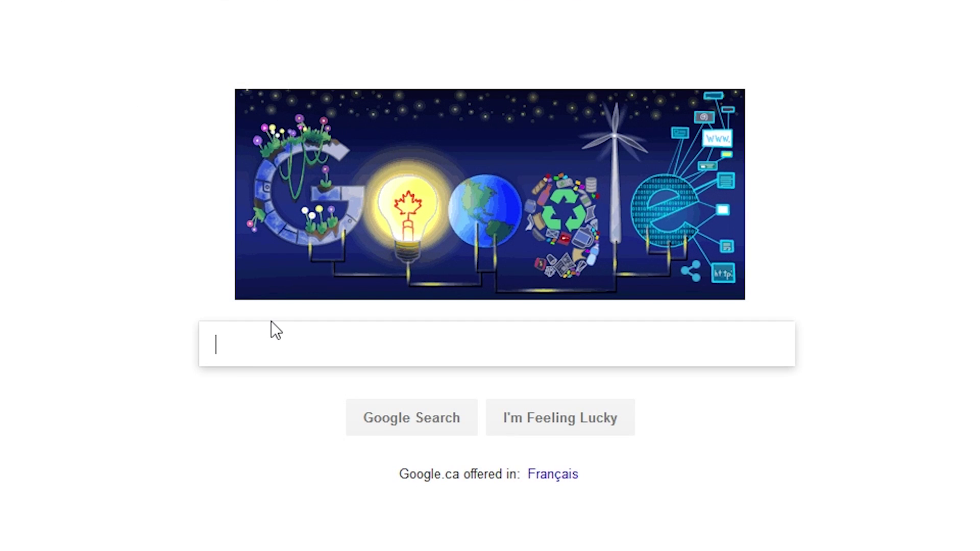
Step: Search Google for 'download windows 10' and open Microsoft's Download Windows 10 result
type("w")
key("BackSpace")
type("dow")
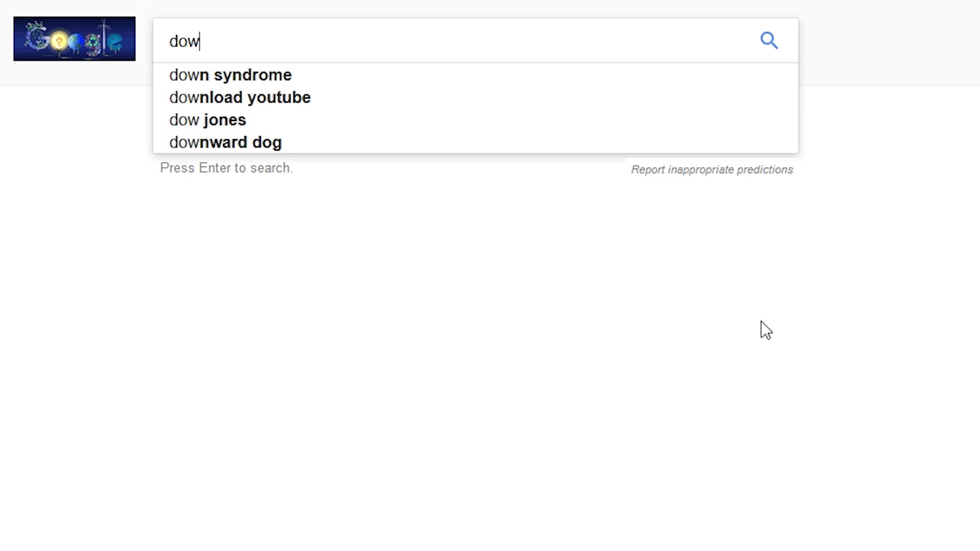
type("nload inw")
key("BackSpace")
key("BackSpace")
key("BackSpace")
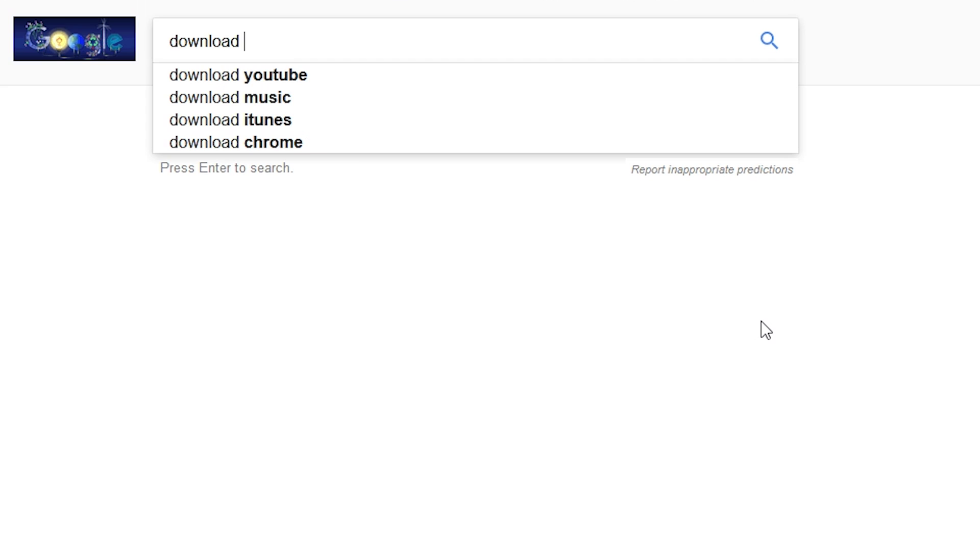
type("windows")
key("Down")
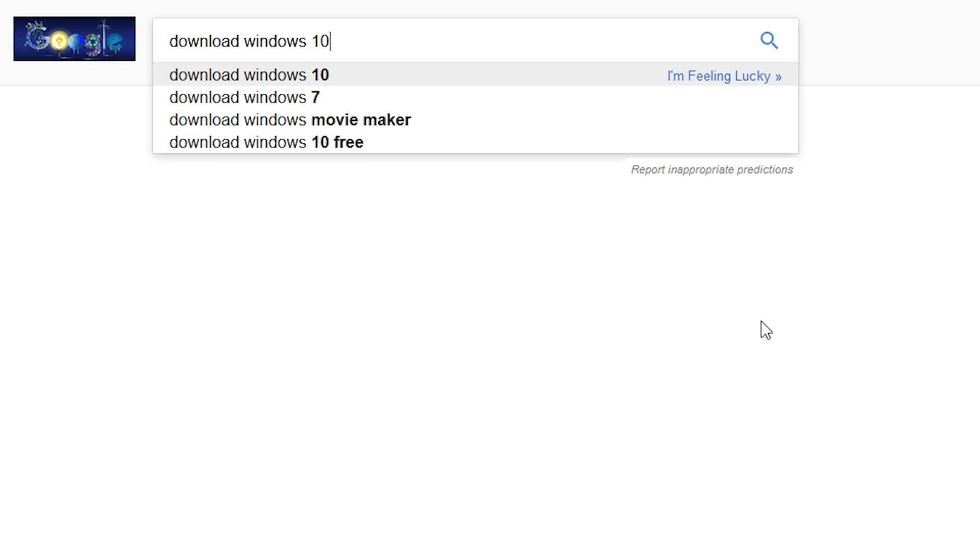
key("Return")
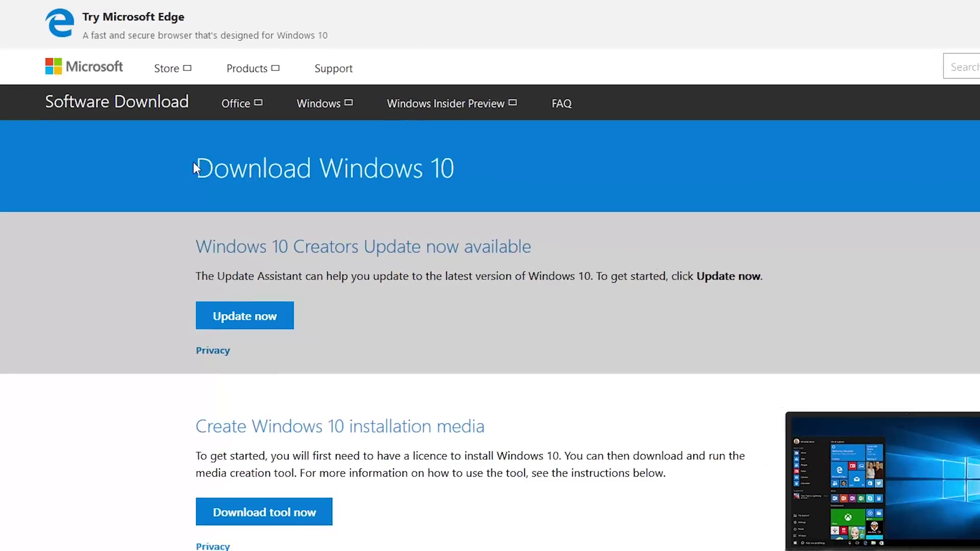
Step: Under Create Windows 10 installation media, download the tool and save MediaCreationTool.exe
scroll(327, 232, "down", 1)
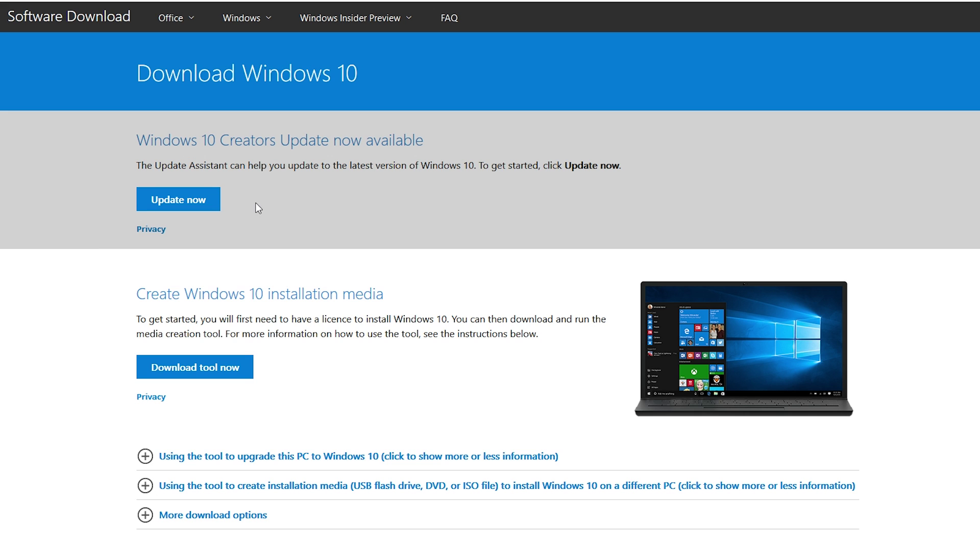
scroll(271, 192, "down", 1)
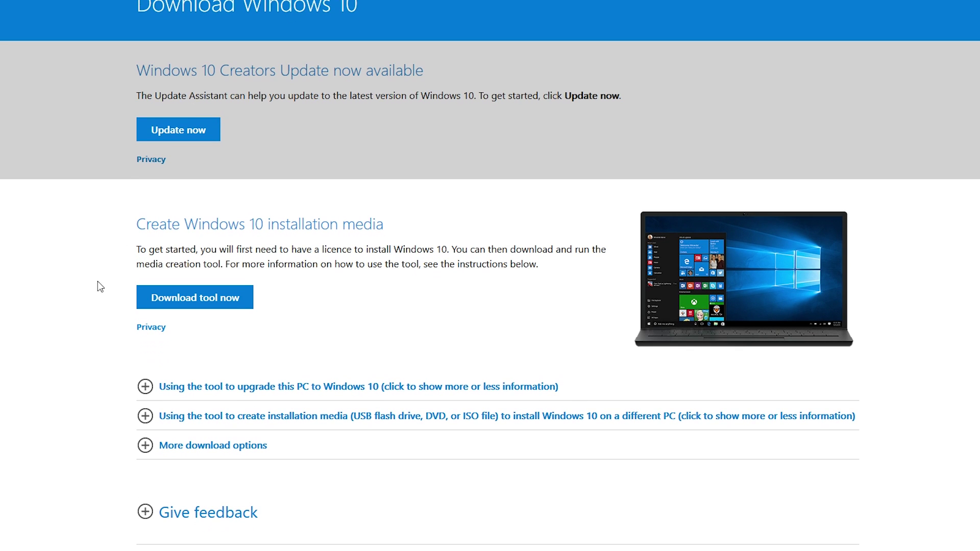
left_click_drag(180, 225, 215, 515)
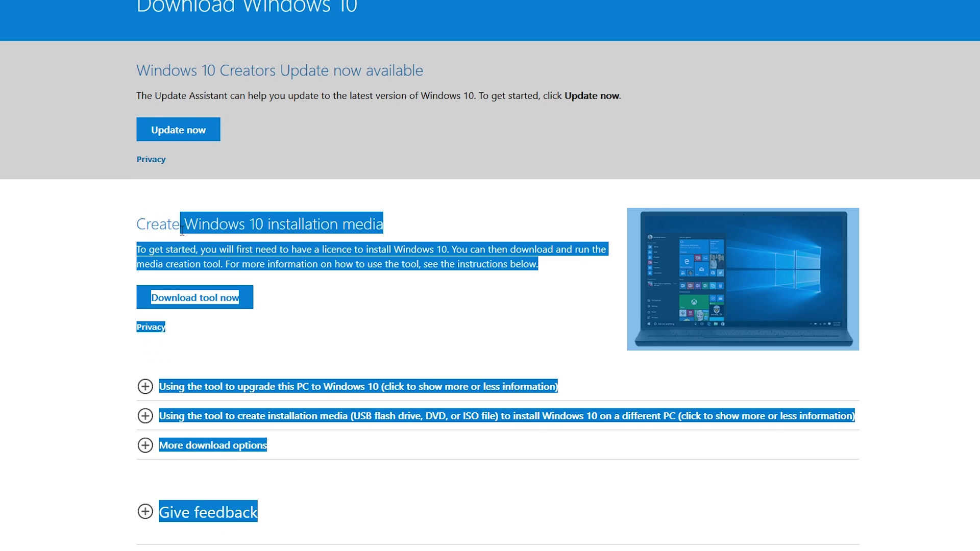
left_click(197, 268)
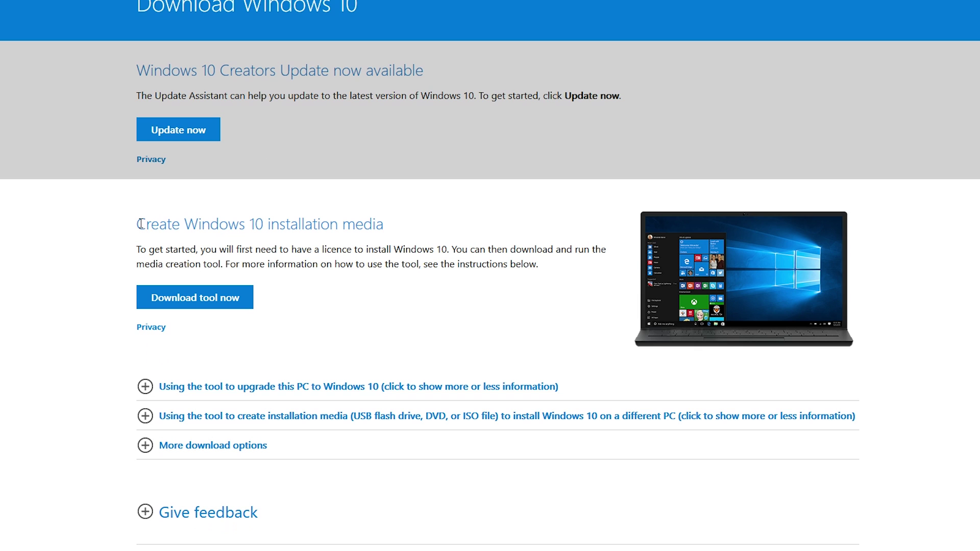
left_click(167, 303)
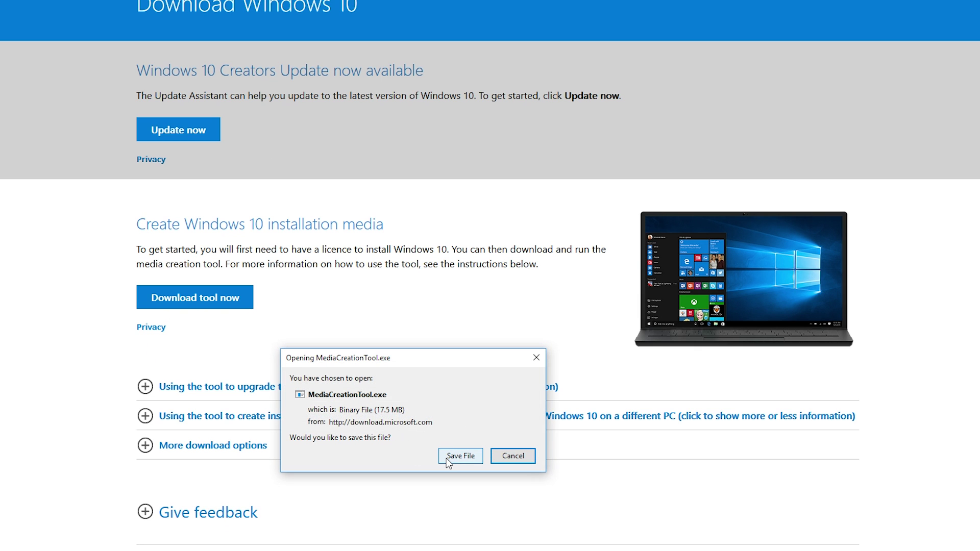
left_click(449, 462)
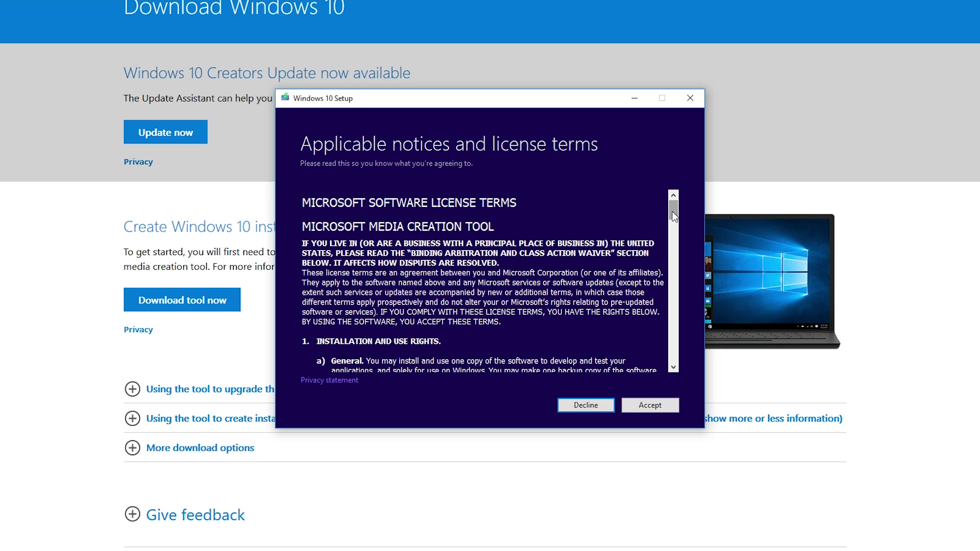
Step: Read through the Media Creation Tool license terms and accept them
scroll(672, 211, "down", 10)
left_click_drag(673, 210, 674, 356)
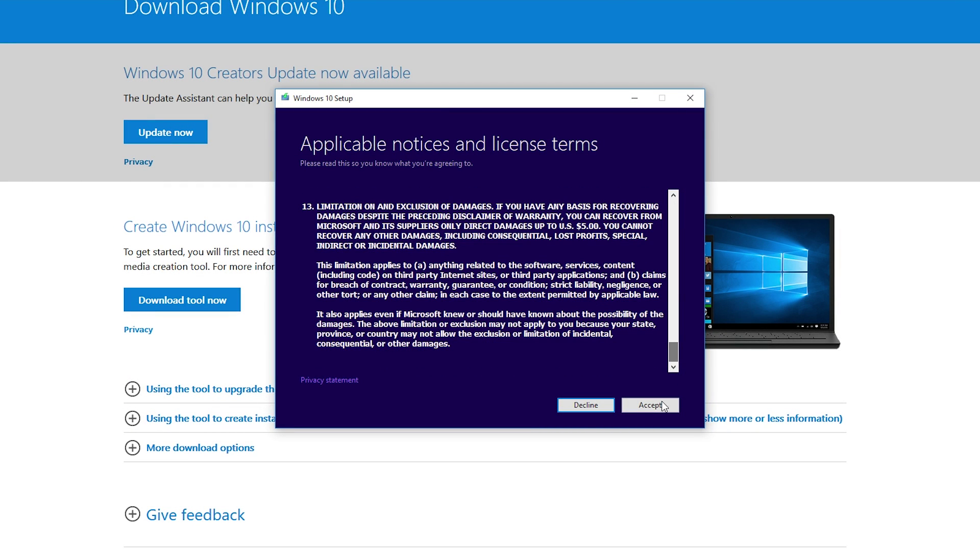
left_click(651, 401)
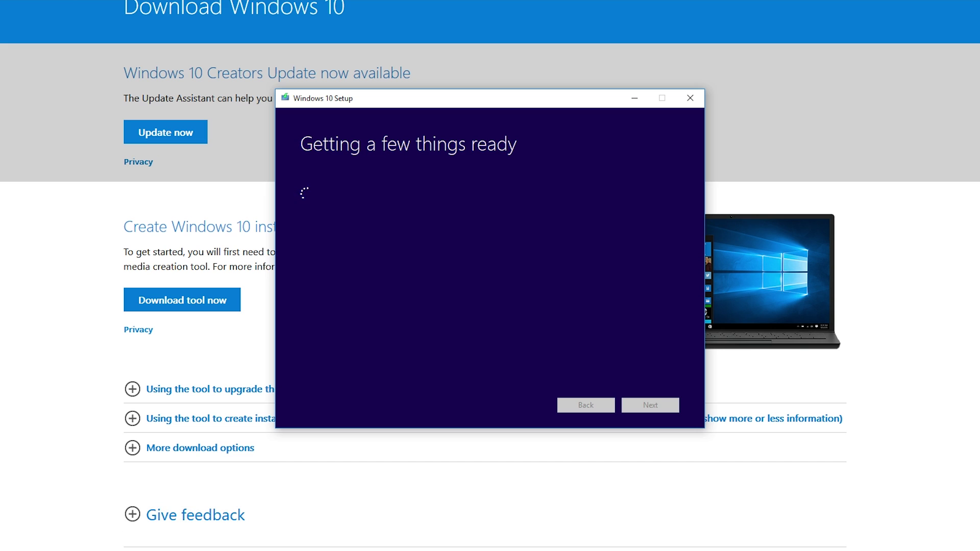
Step: Choose 'Create installation media for another PC' and continue to language and edition
left_click(363, 205)
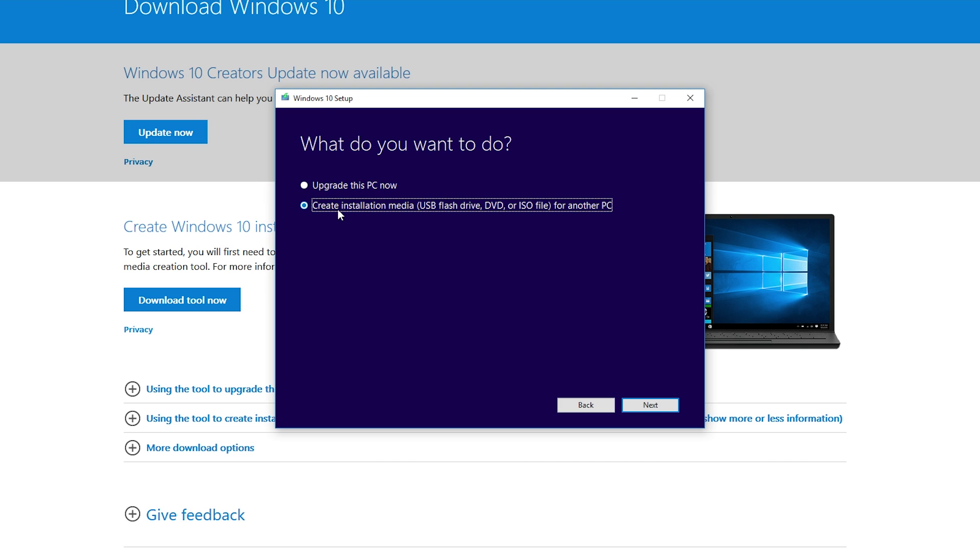
left_click(310, 191)
left_click(305, 205)
left_click(656, 405)
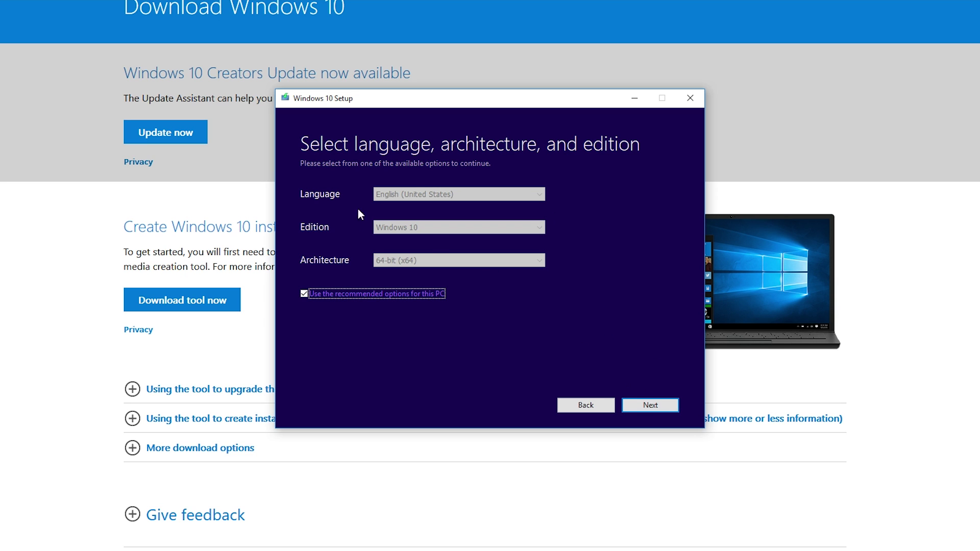
Step: Review the language list, keep the recommended English 64-bit options, and continue
left_click(304, 294)
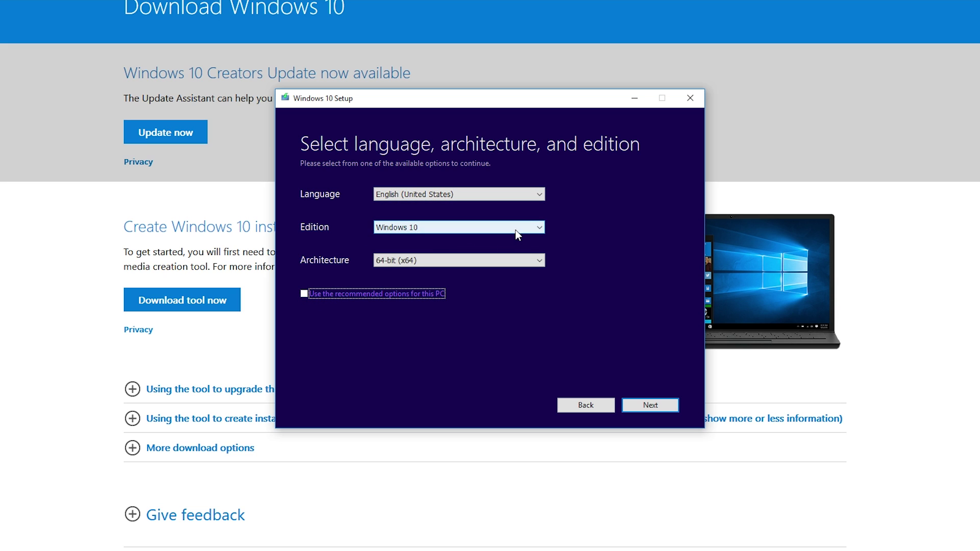
left_click(303, 292)
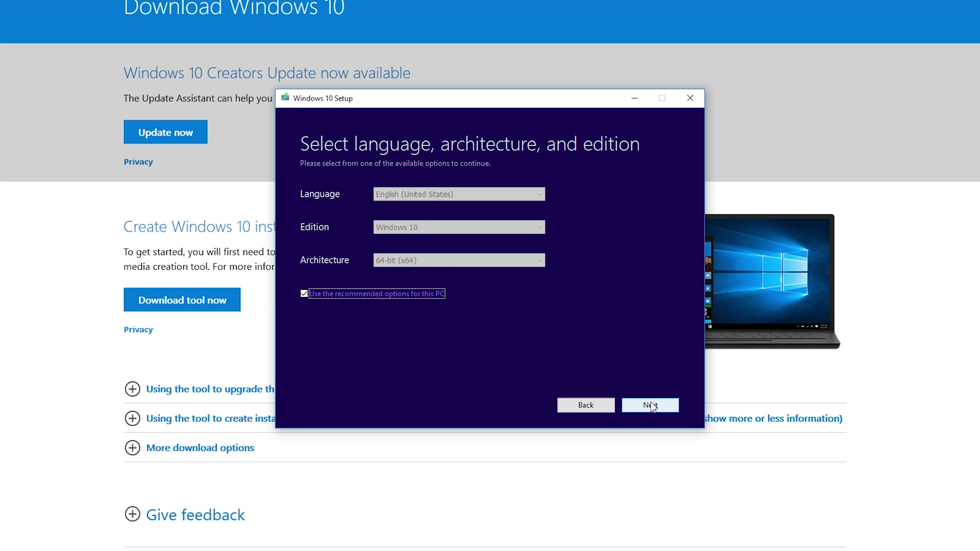
left_click(357, 297)
left_click(400, 194)
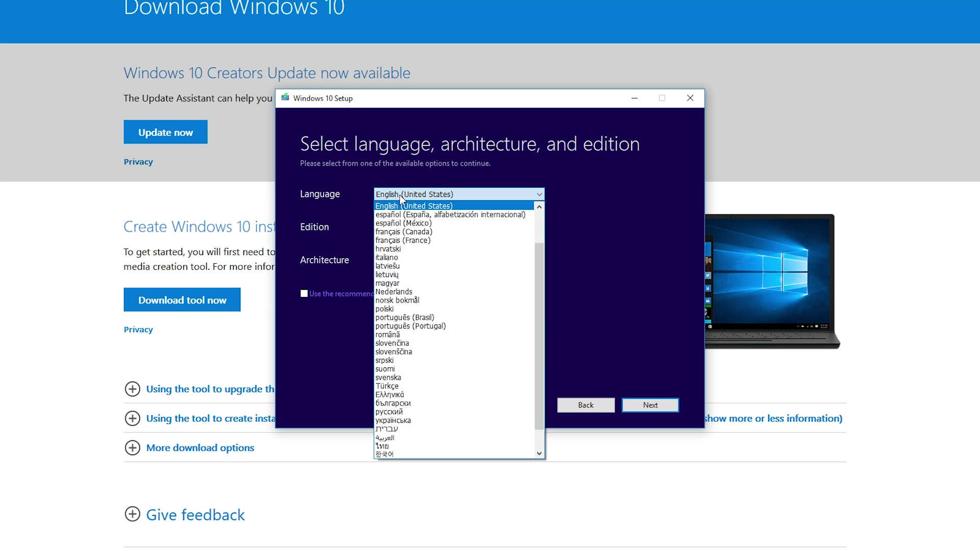
left_click(400, 195)
left_click(311, 293)
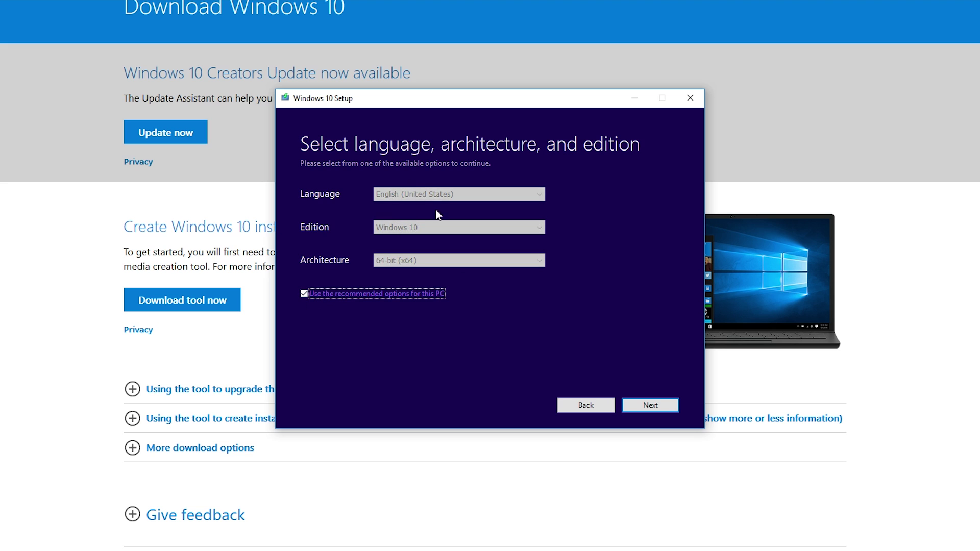
left_click(646, 405)
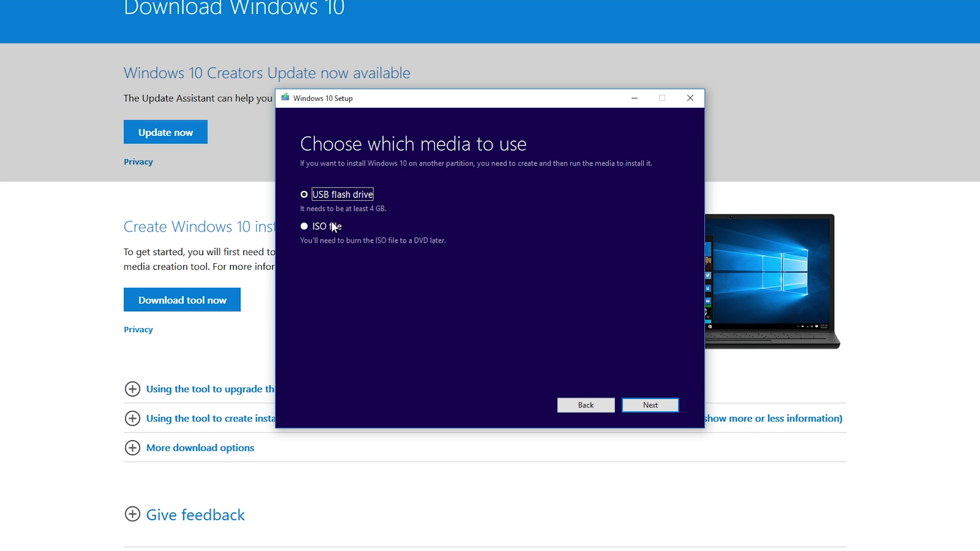
Step: Settle on USB flash drive rather than ISO file as the media and continue
left_click(309, 227)
left_click(305, 197)
left_click(307, 226)
left_click(308, 199)
left_click(643, 404)
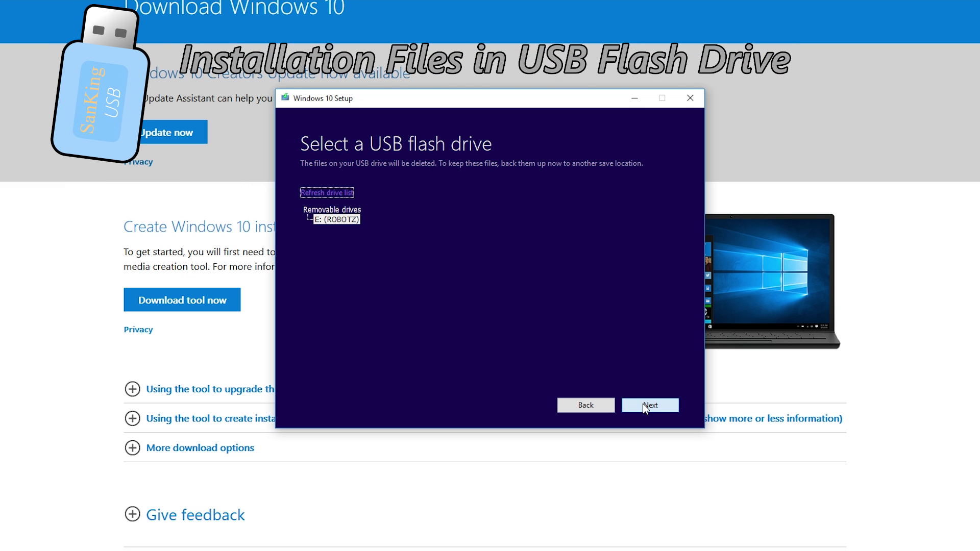
Step: Select removable drive E: (ROBOTZ) and start writing Windows 10 to it
left_click(322, 212)
left_click(322, 219)
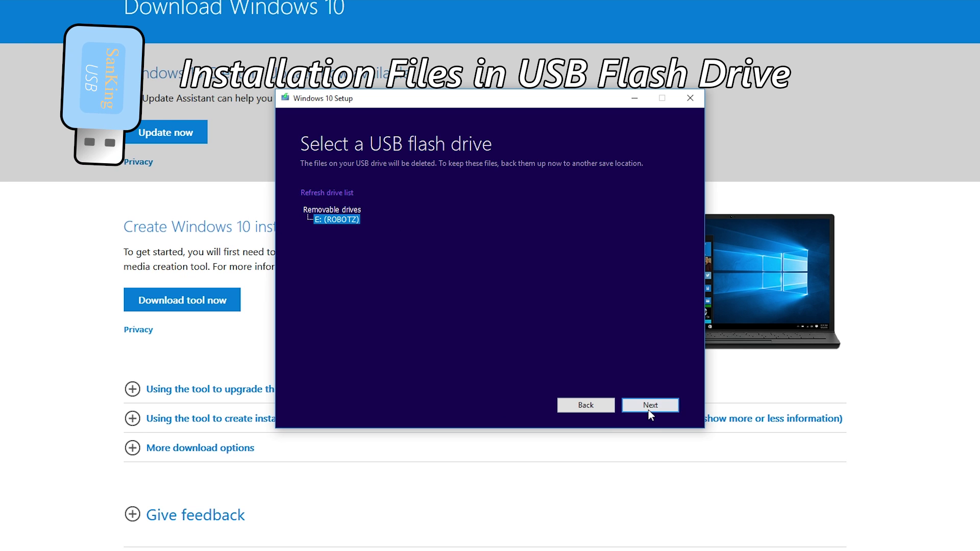
left_click(649, 407)
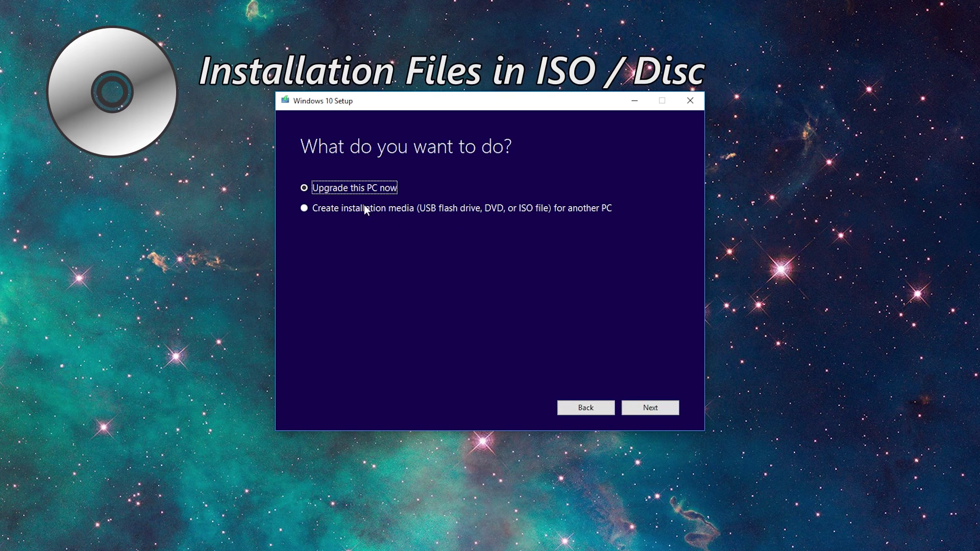
Step: Begin another Create installation media run and select ISO file as the media
left_click(336, 210)
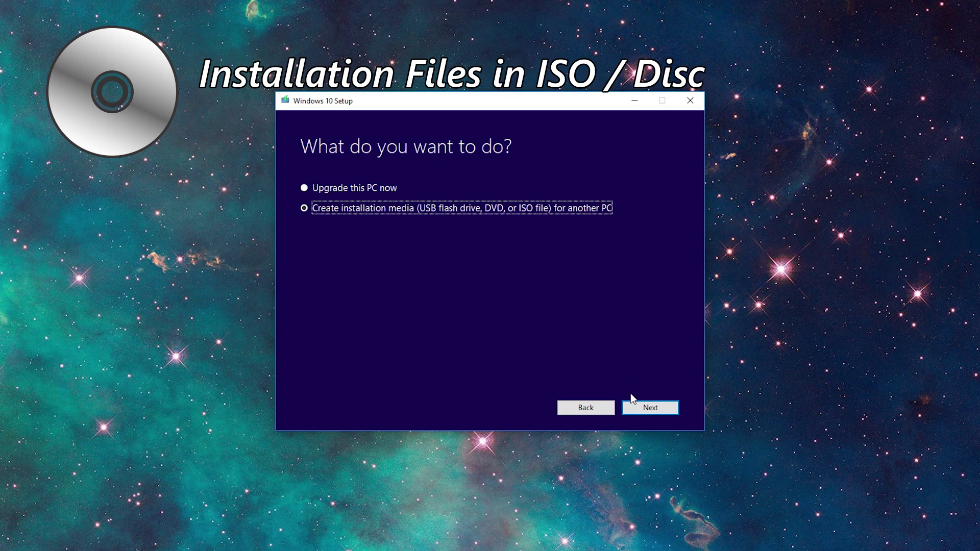
left_click(634, 406)
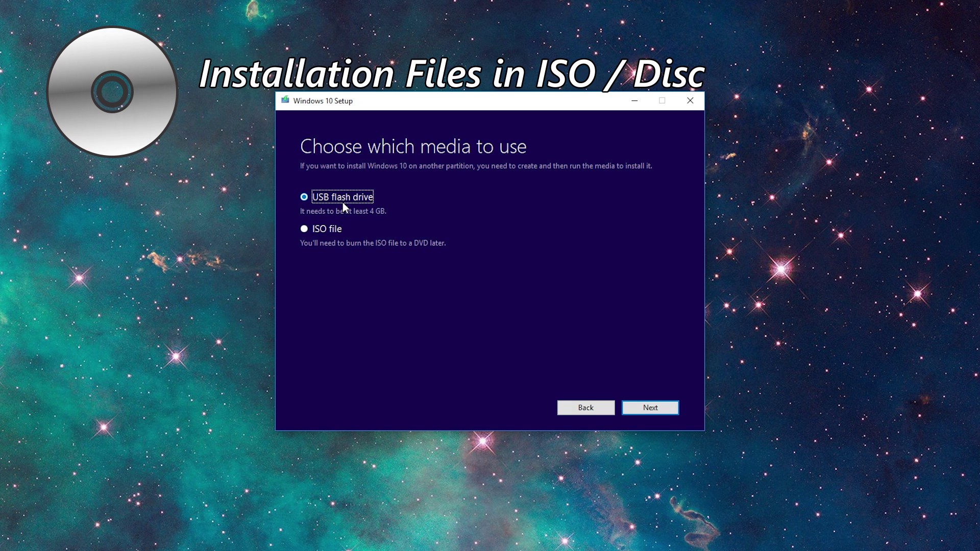
left_click(327, 229)
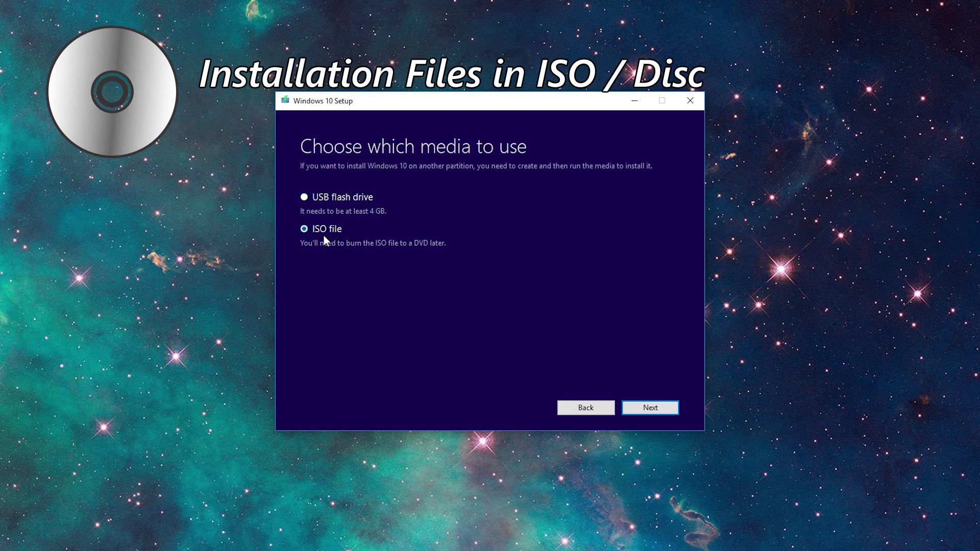
Step: Continue with ISO file and name the saved image 'Windows 10' in Select a path
left_click(651, 408)
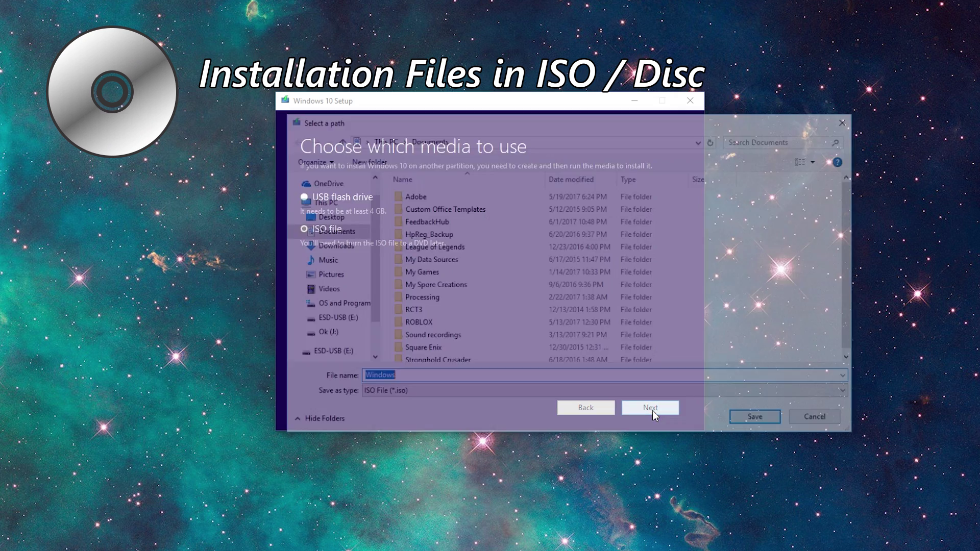
left_click_drag(431, 378, 370, 377)
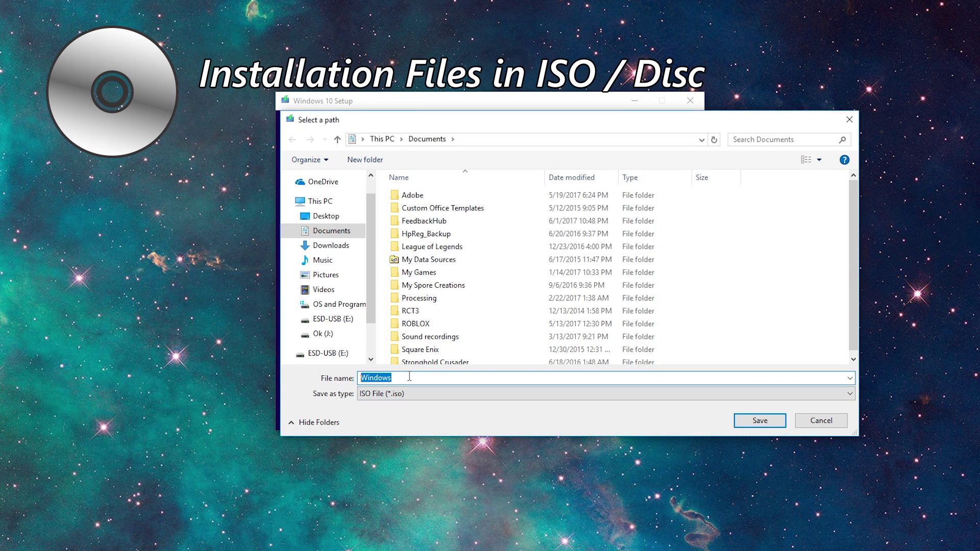
type("Win")
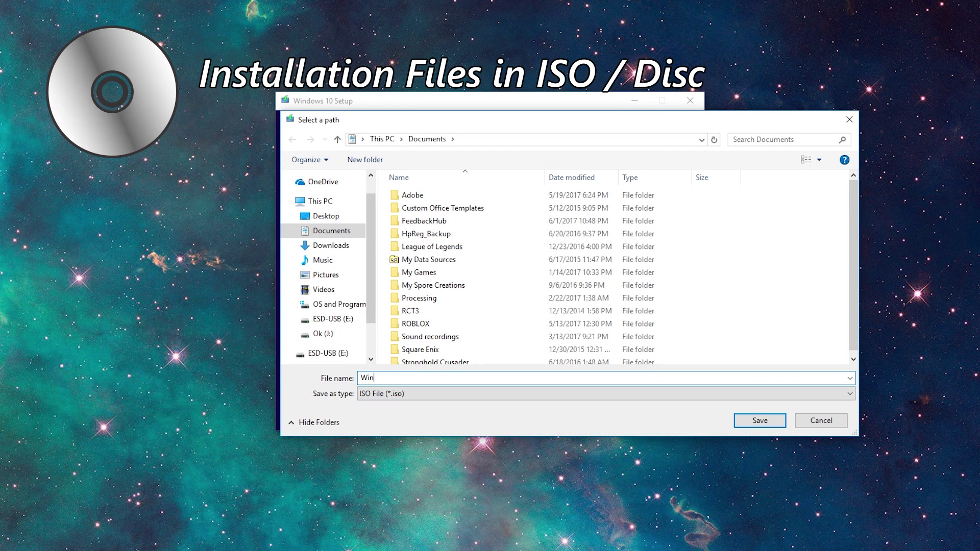
type("dows 10")
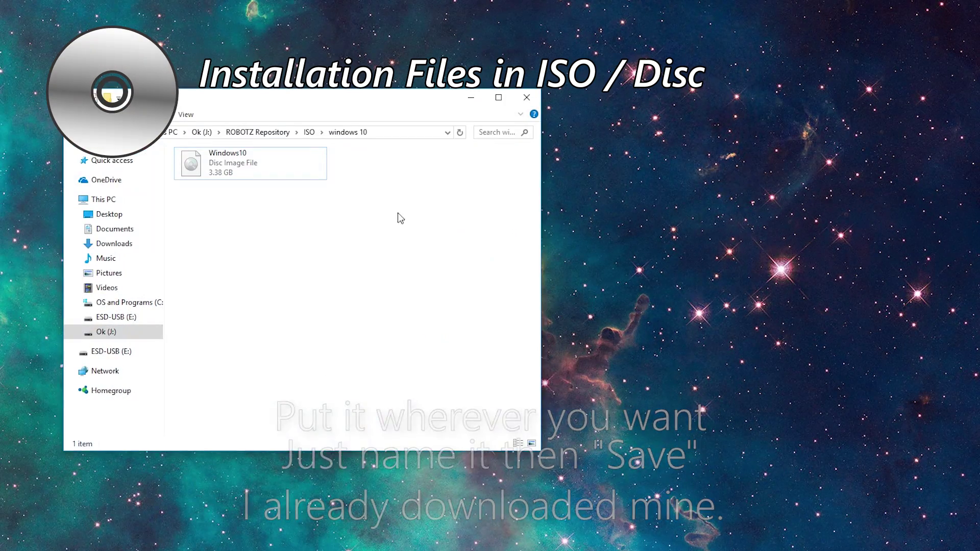
left_click(245, 161)
left_click(253, 199)
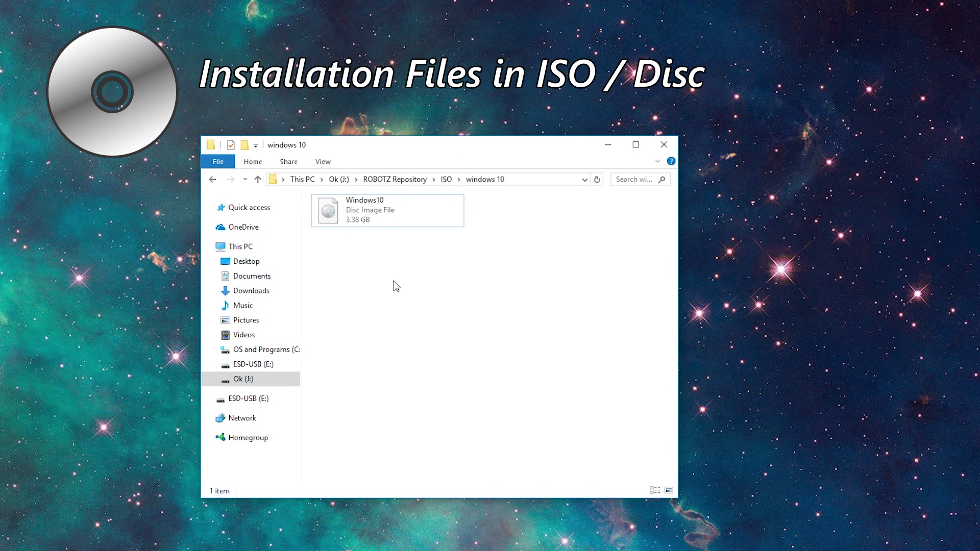
right_click(364, 222)
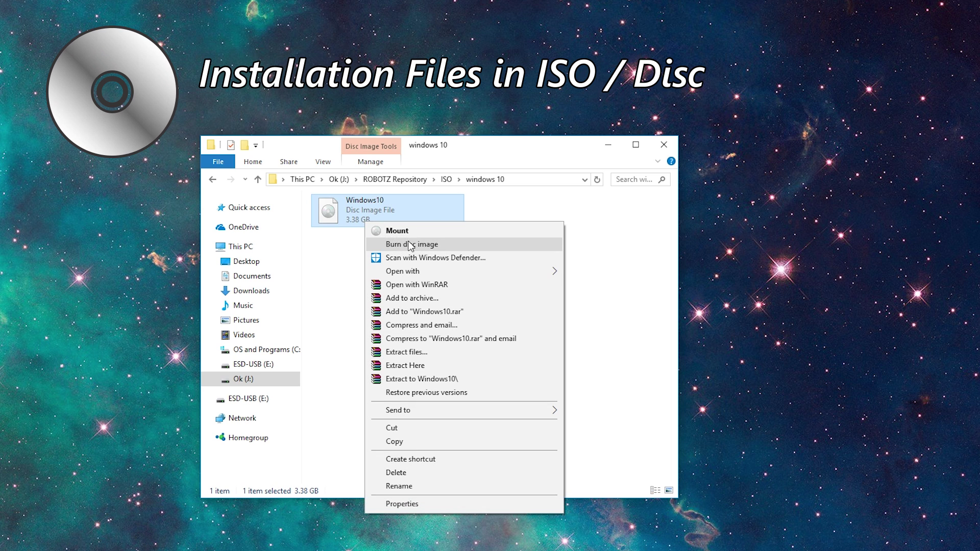
left_click(353, 255)
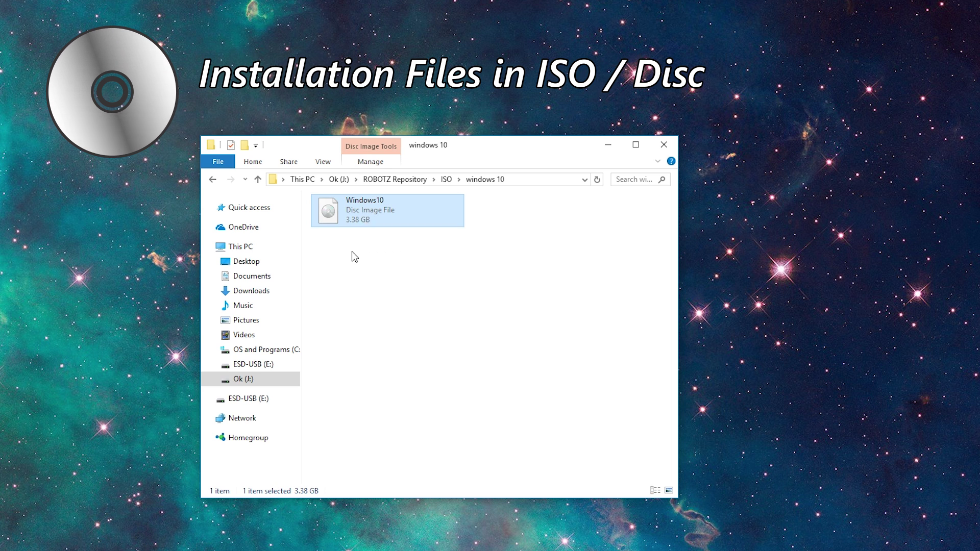
right_click(346, 208)
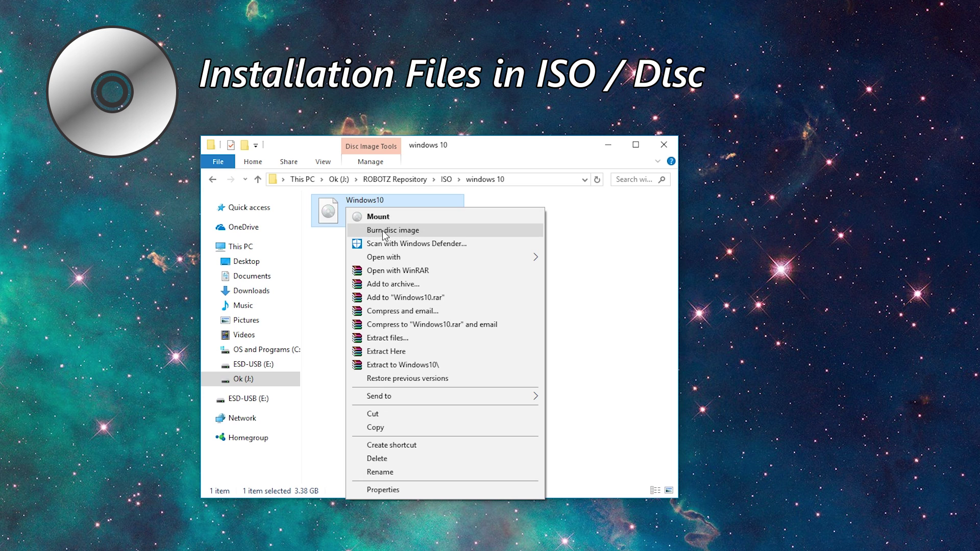
left_click(381, 230)
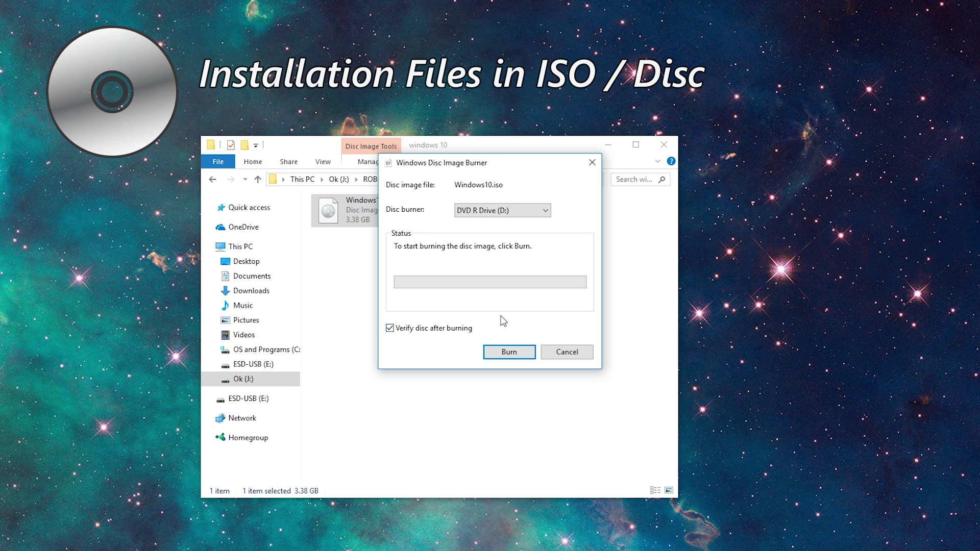
left_click(577, 352)
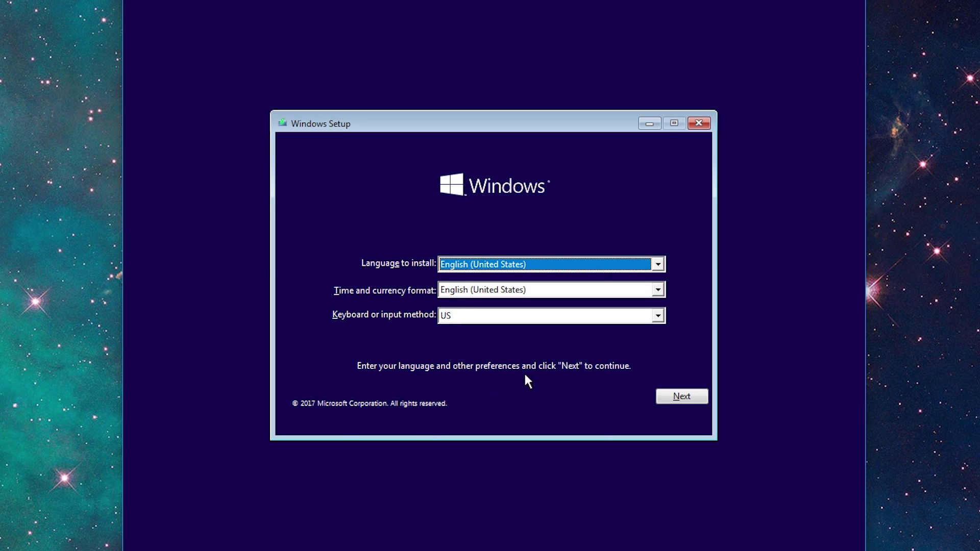
Step: Keep English (United States) and US keyboard defaults and begin the installation
left_click(681, 397)
left_click(491, 287)
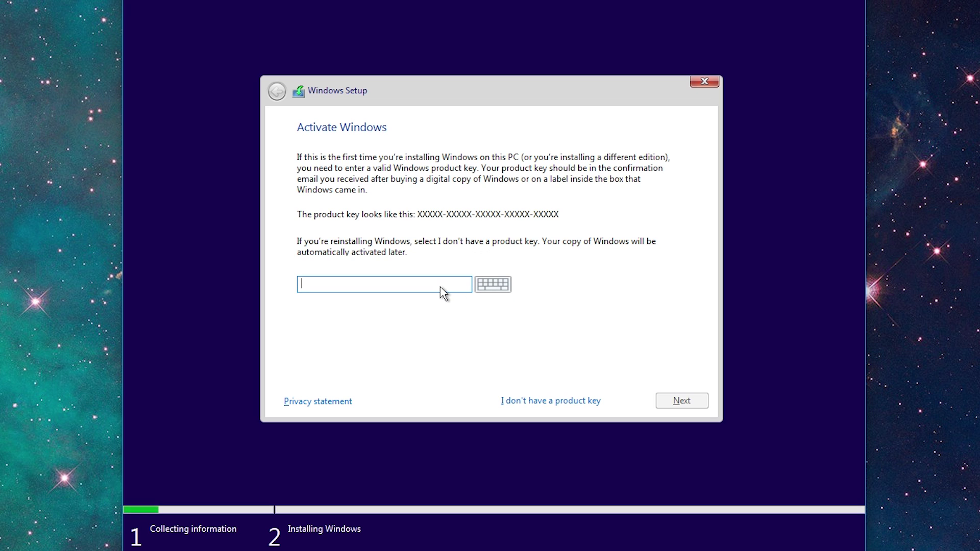
Step: Skip the product key with 'I don't have a product key' and choose Windows 10 Pro
type("RODUCTKEYHERE")
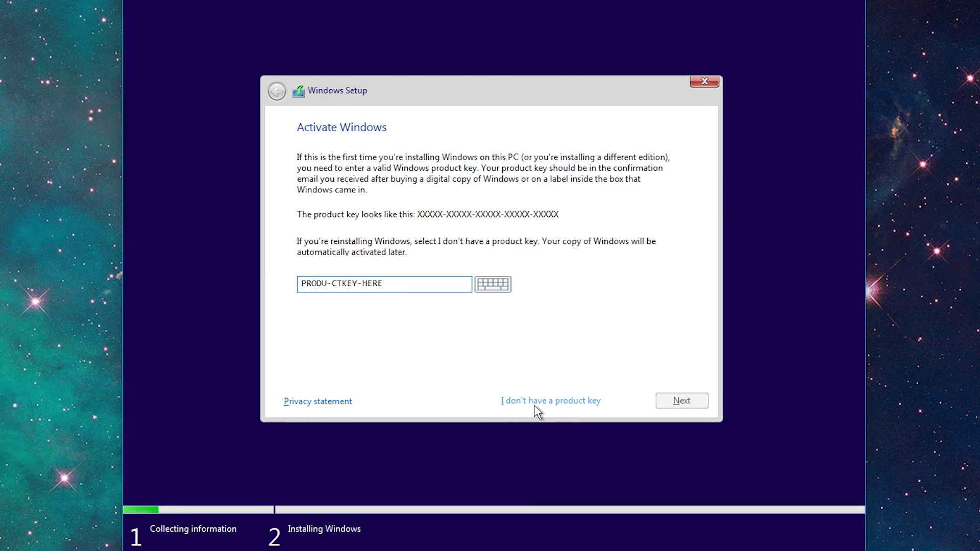
left_click(523, 401)
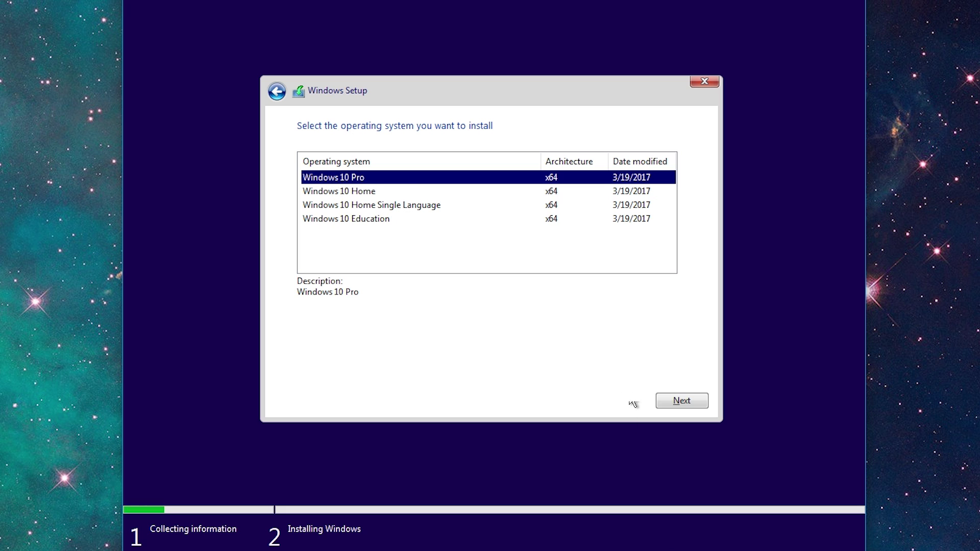
left_click(679, 404)
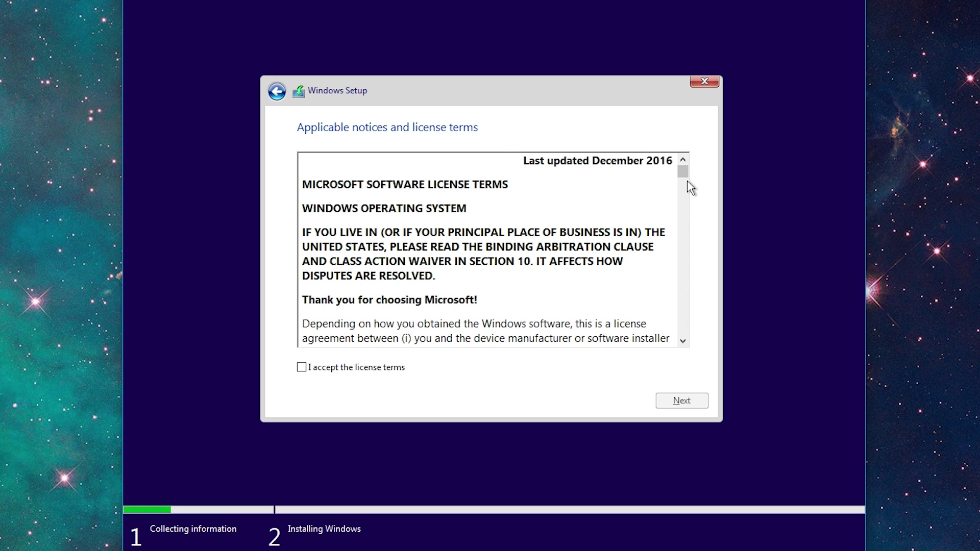
Step: Accept the Windows 10 license terms and run a Custom install onto Drive 0 Partition 2
left_click_drag(684, 173, 686, 343)
left_click(394, 369)
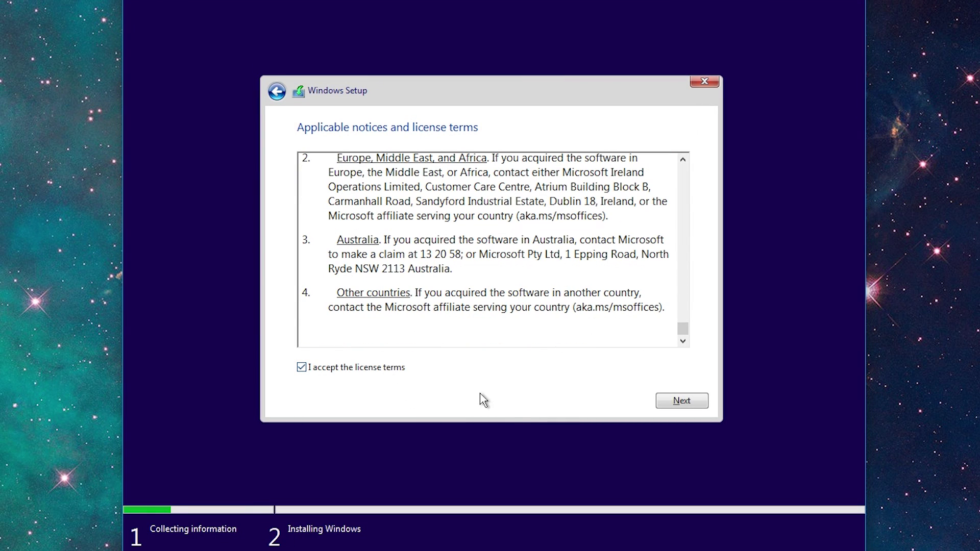
left_click(662, 402)
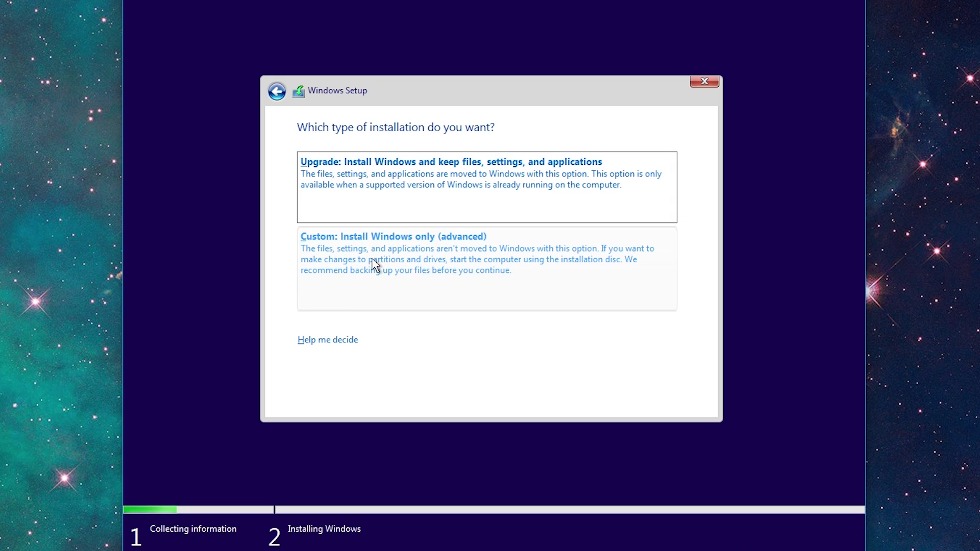
left_click(499, 305)
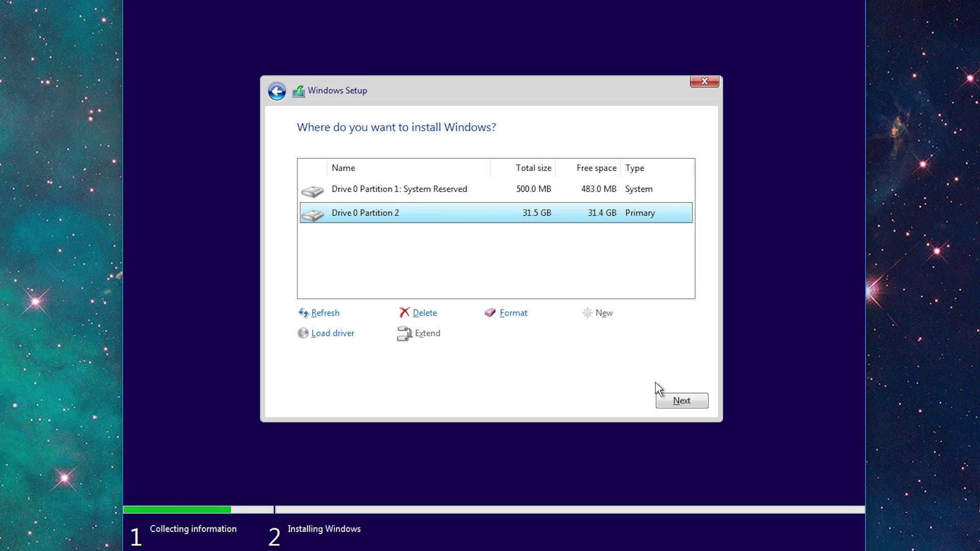
left_click(673, 403)
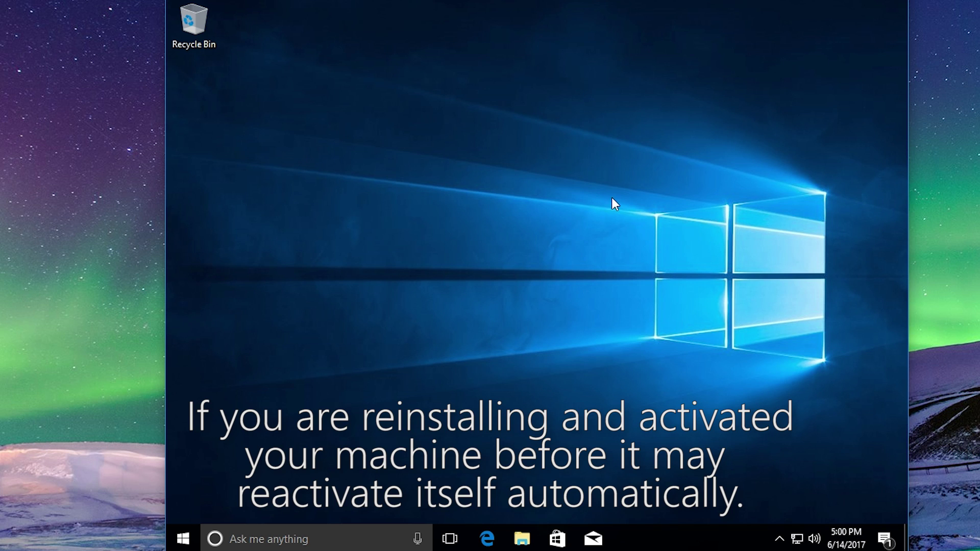
right_click(533, 207)
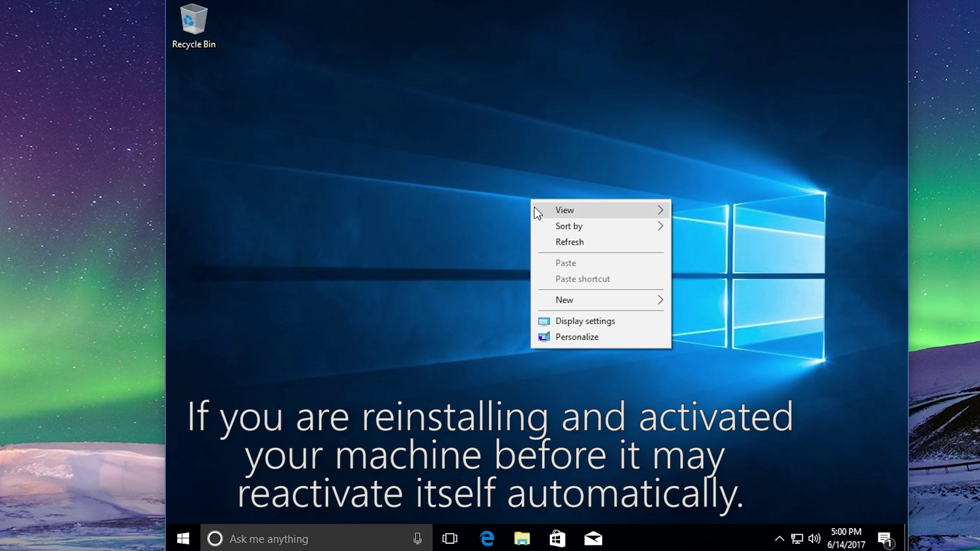
left_click(574, 339)
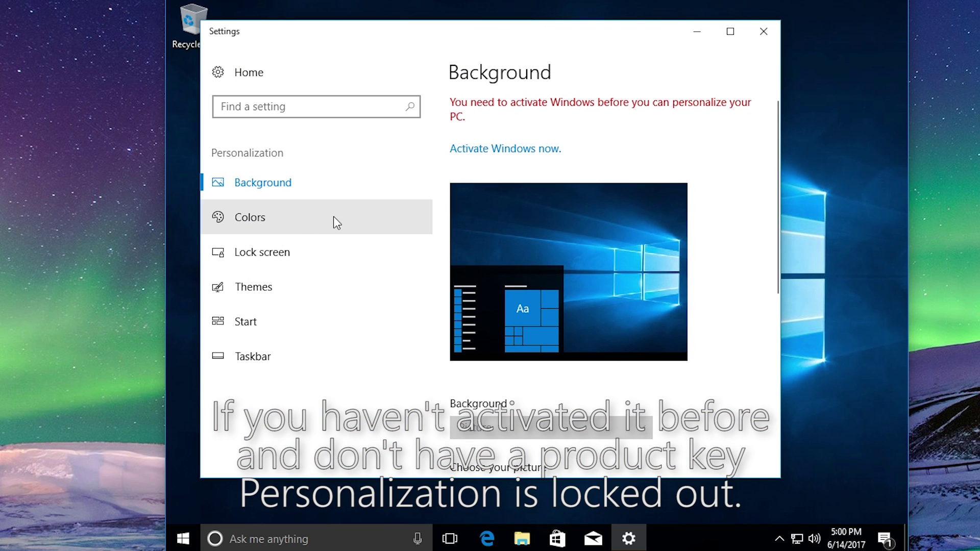
left_click(326, 217)
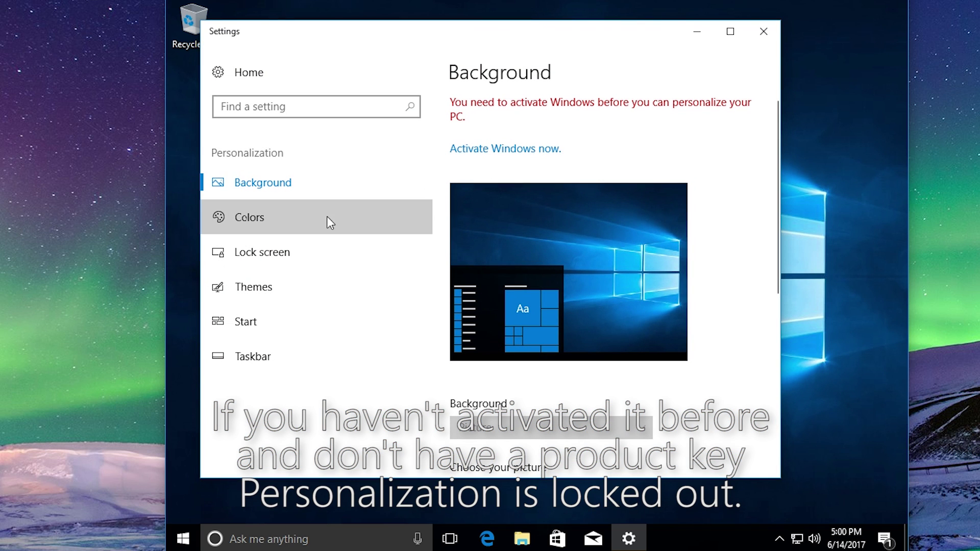
left_click(335, 253)
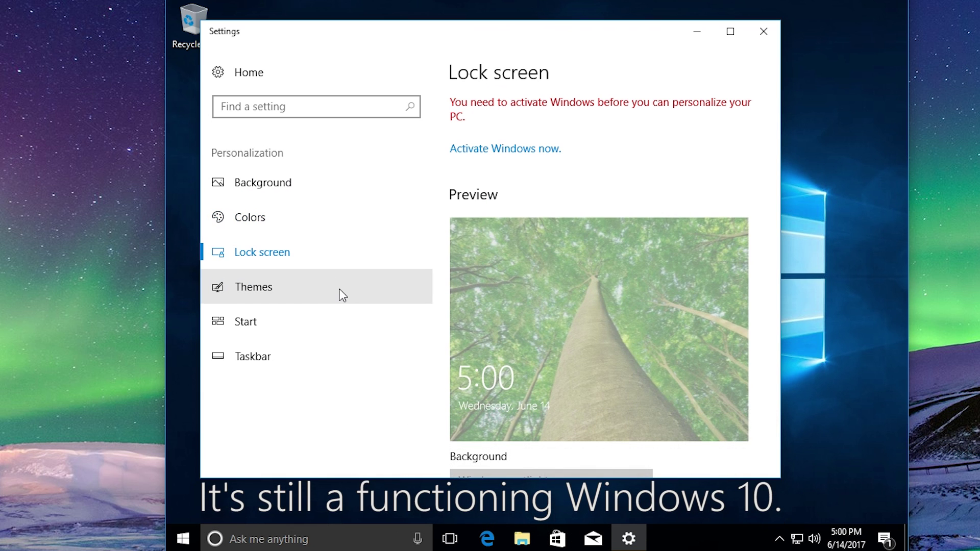
left_click(341, 305)
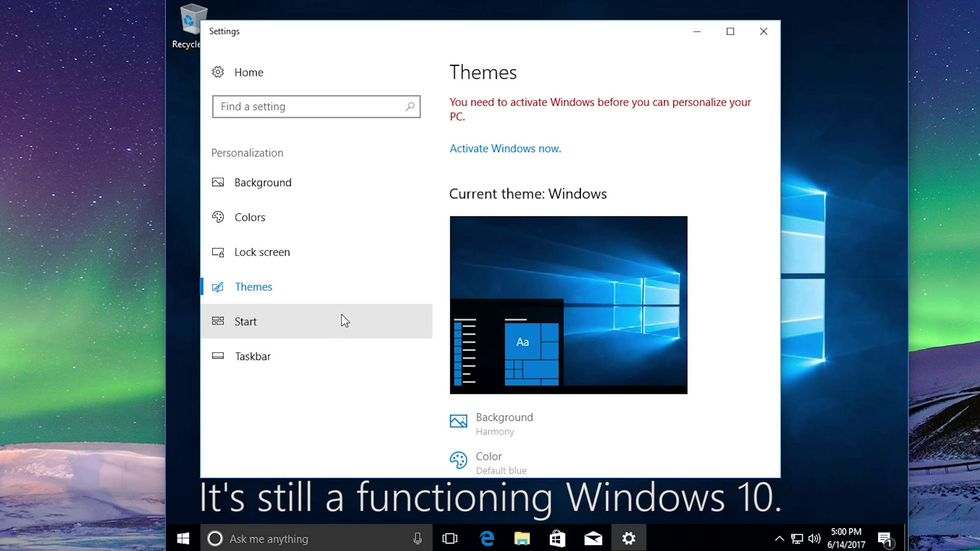
left_click(341, 316)
left_click(762, 32)
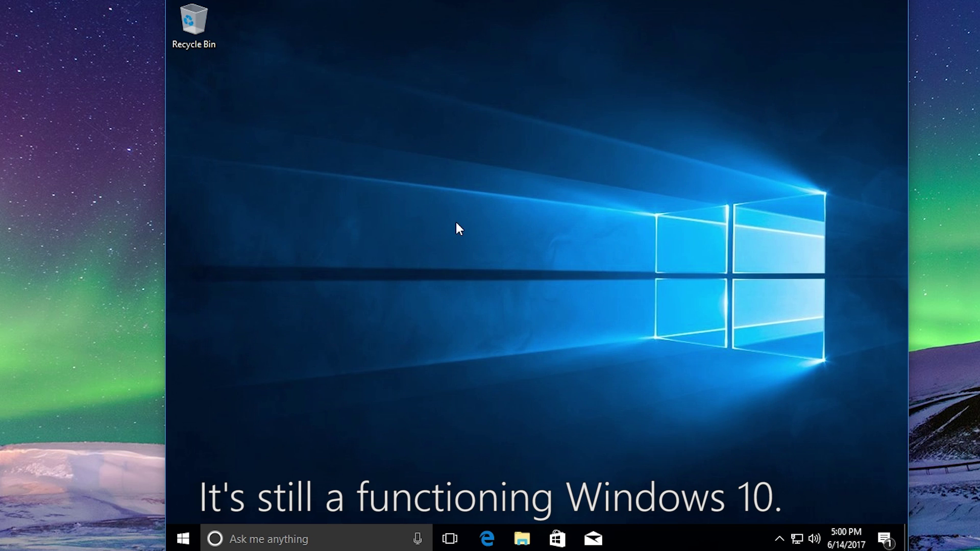
right_click(456, 222)
left_click(491, 265)
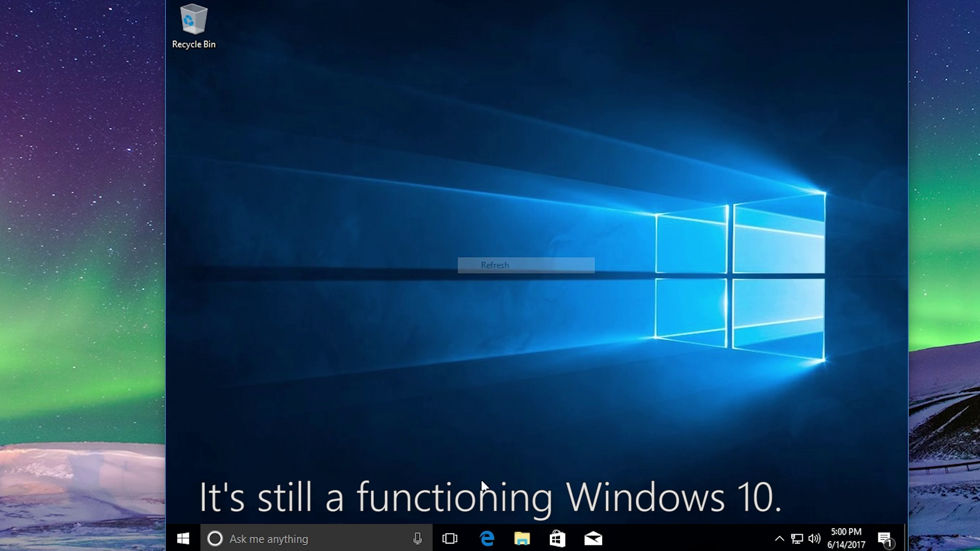
Step: Launch Microsoft Edge from its taskbar icon on the unactivated desktop
left_click(487, 539)
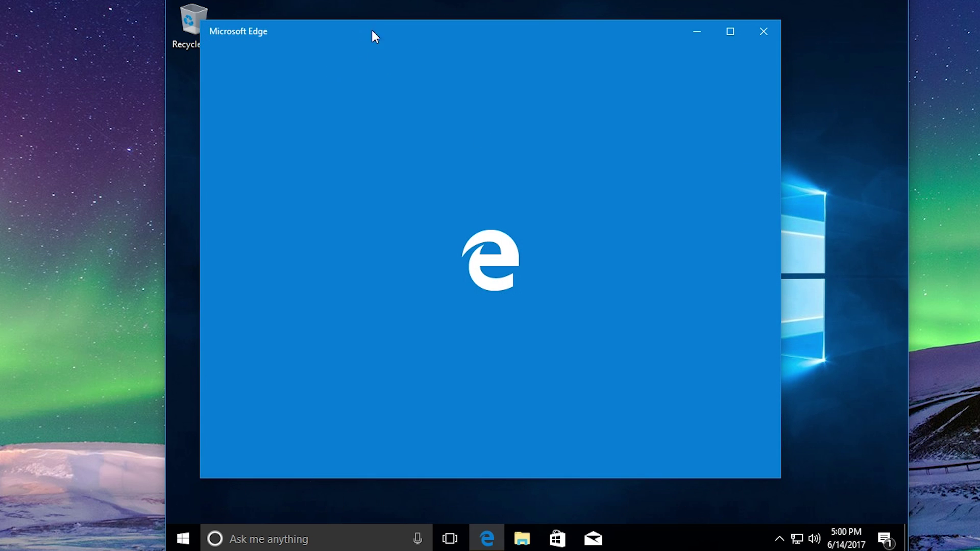